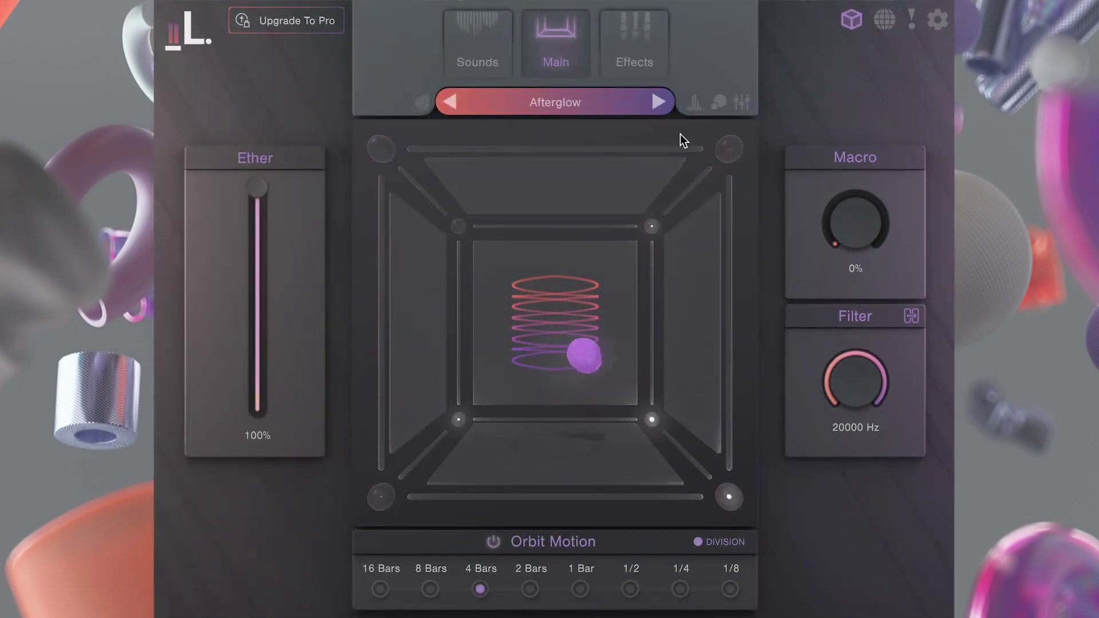
Check which sounds are assigned to the cube corners of the Afterglow preset.
mouse_move(728, 144)
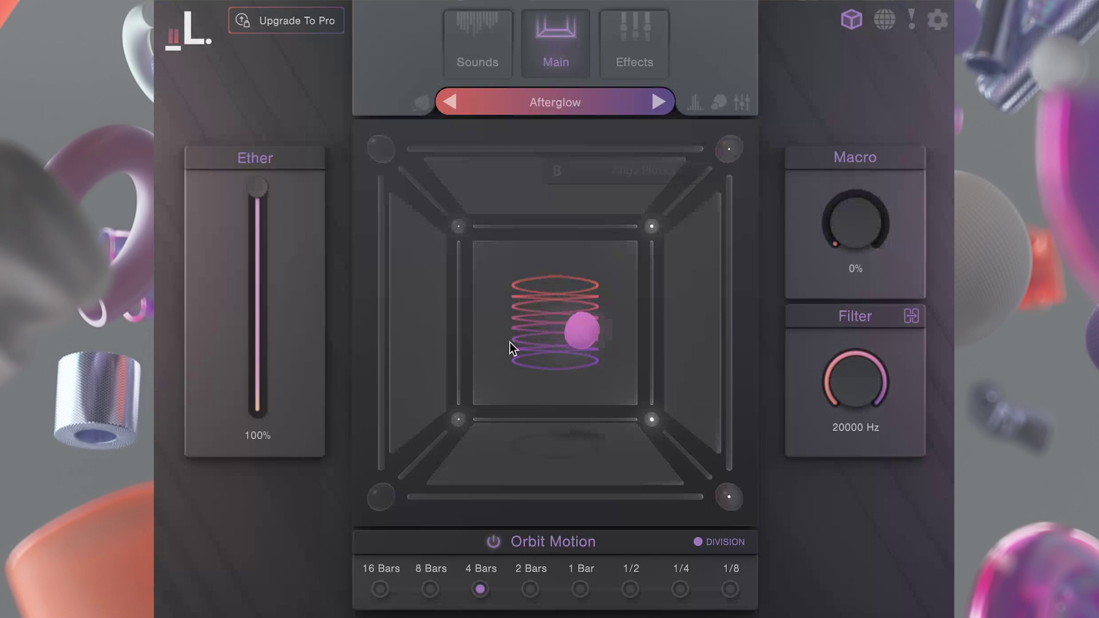
mouse_move(381, 496)
mouse_move(724, 499)
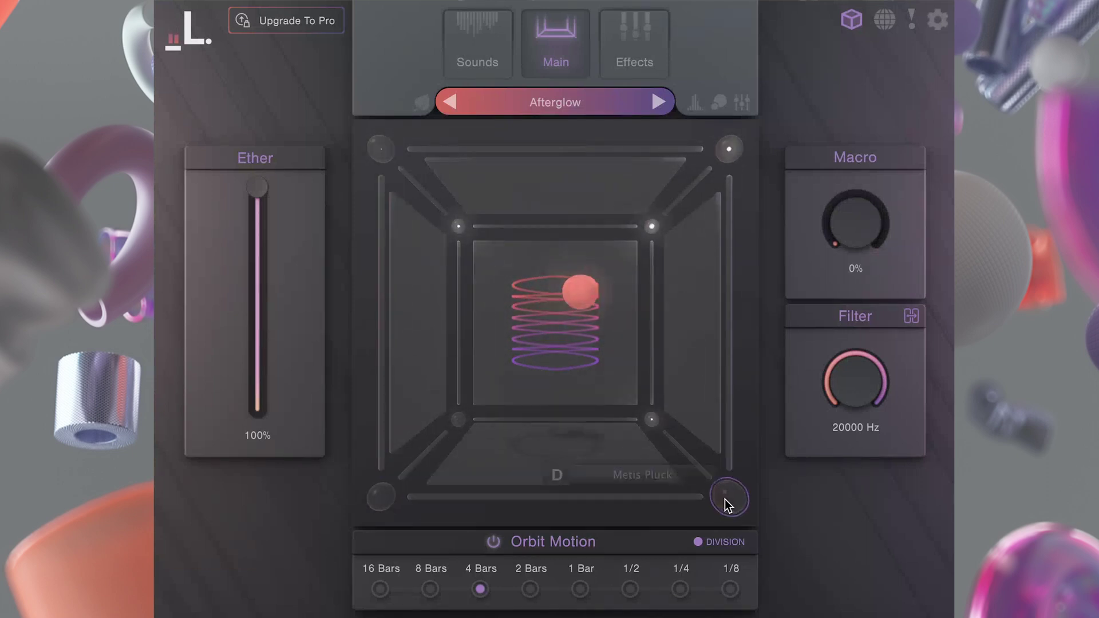
mouse_move(554, 315)
left_mouse_down()
mouse_move(516, 286)
mouse_move(490, 239)
mouse_move(630, 241)
mouse_move(643, 292)
mouse_move(632, 386)
mouse_move(576, 410)
mouse_move(448, 424)
mouse_move(564, 296)
mouse_move(555, 312)
left_mouse_up()
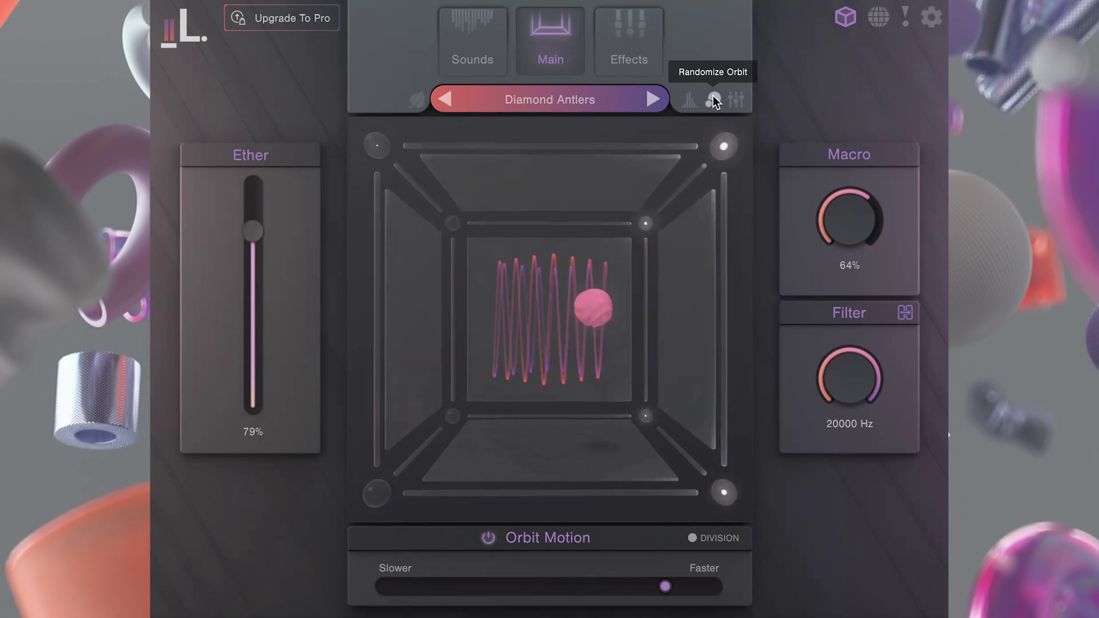
Randomize the orbit of Diamond Antlers several times, switching Orbit Motion to tempo divisions before the last randomization.
left_click(713, 98)
left_click(714, 99)
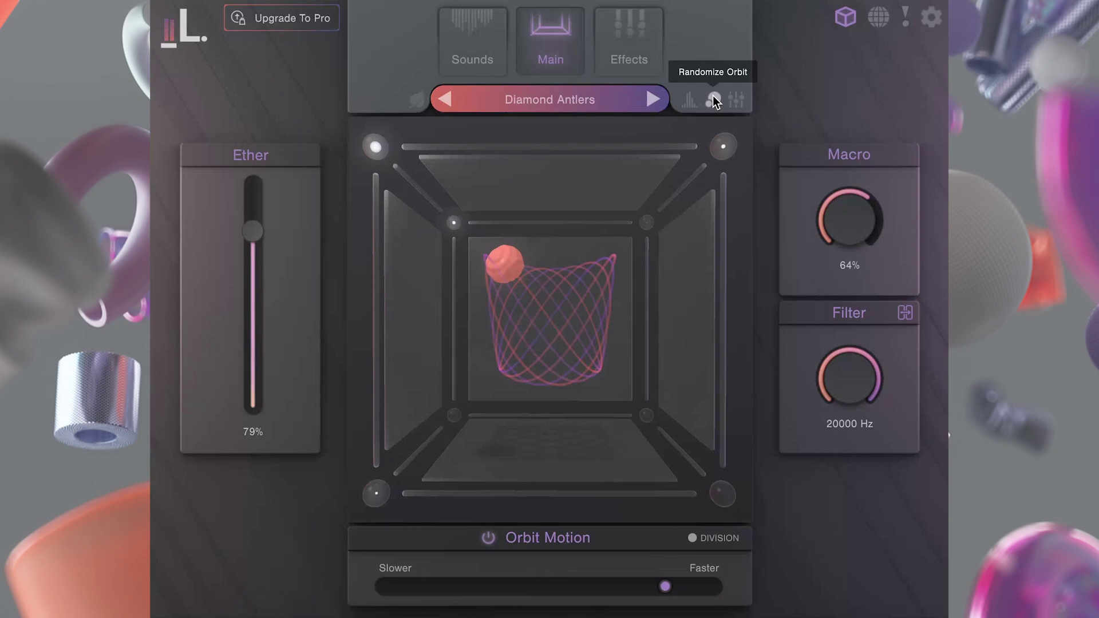
left_click(713, 99)
left_click(713, 98)
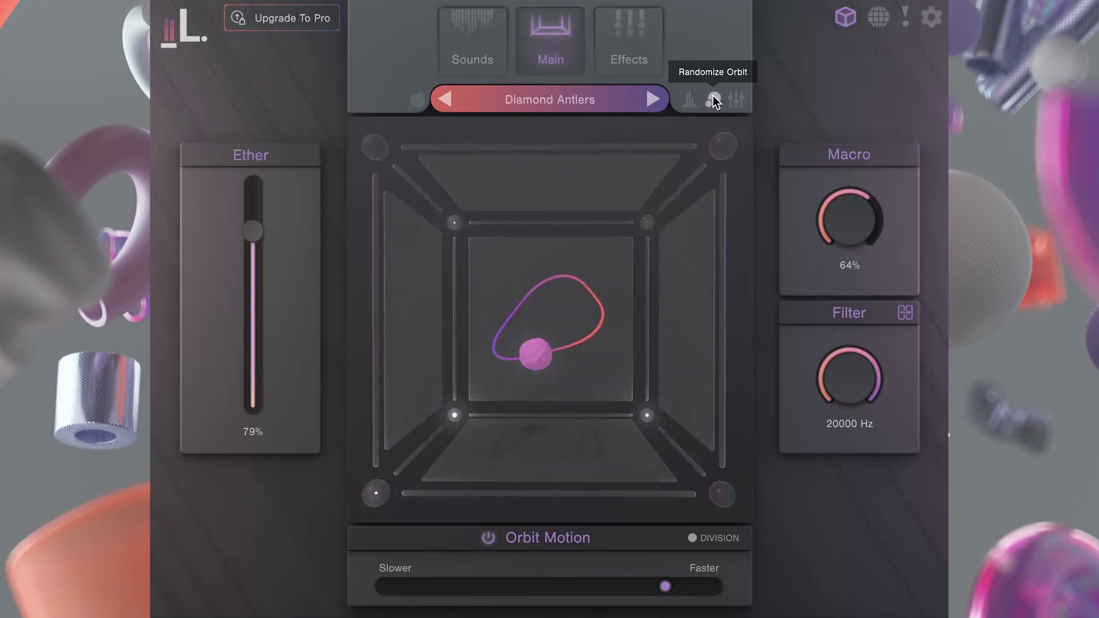
left_click(713, 99)
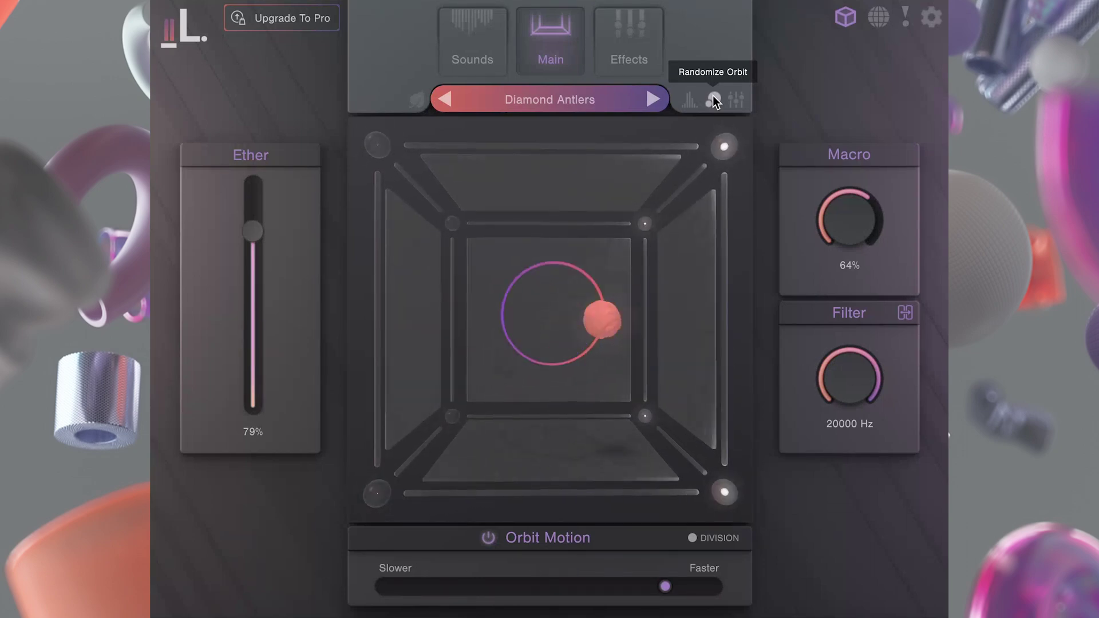
left_click(714, 98)
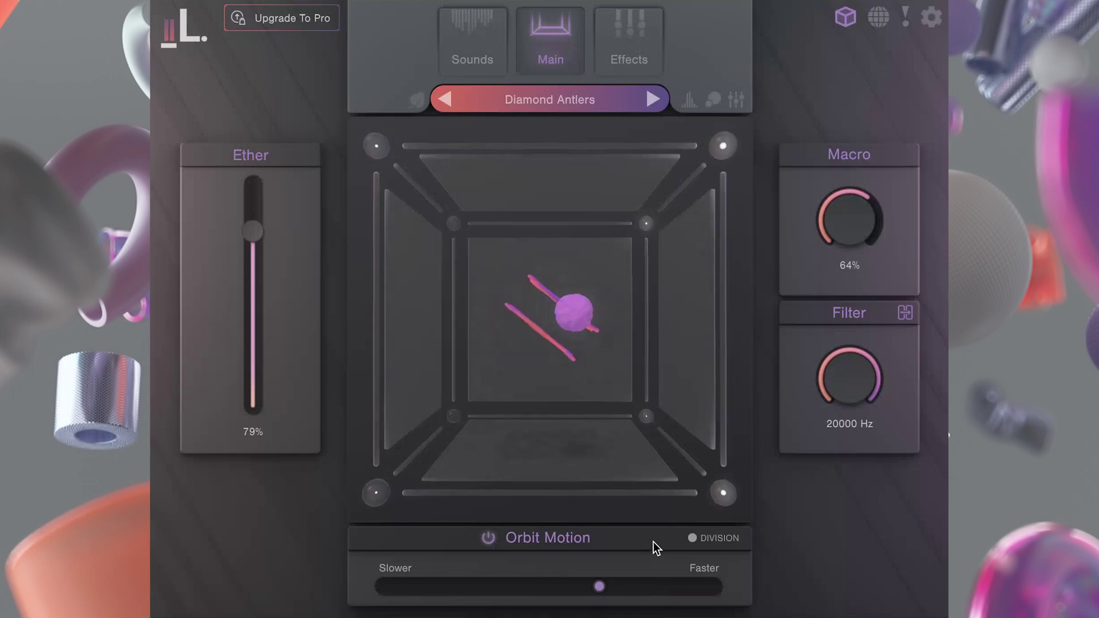
left_click(692, 538)
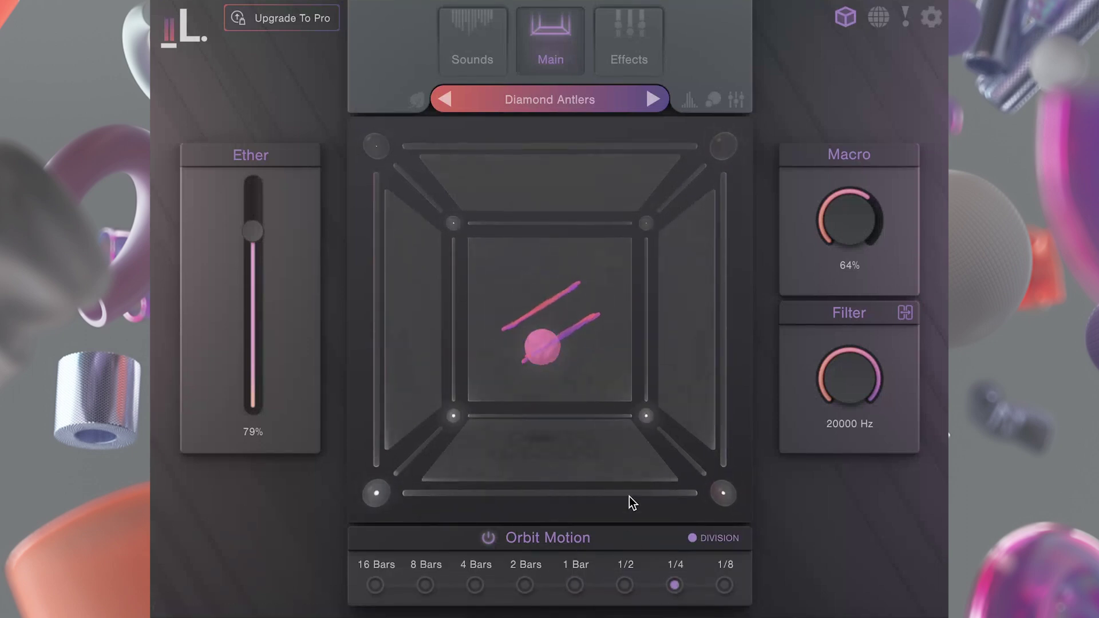
left_click(712, 96)
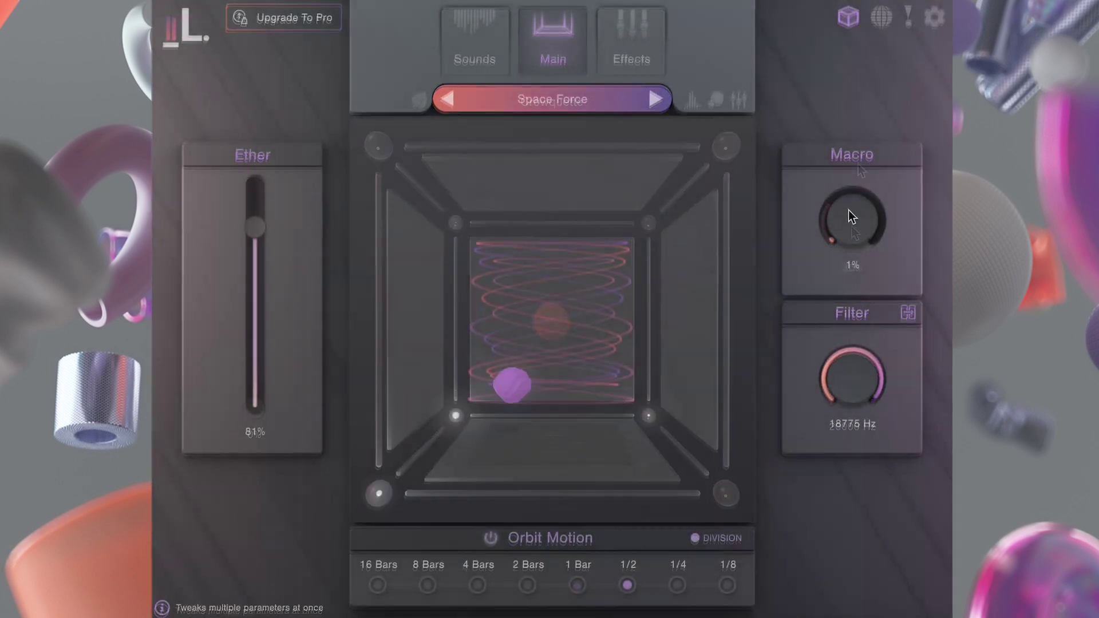
Turn up the Macro control to change several sound parameters at once.
left_click_drag(848, 212, 880, 18)
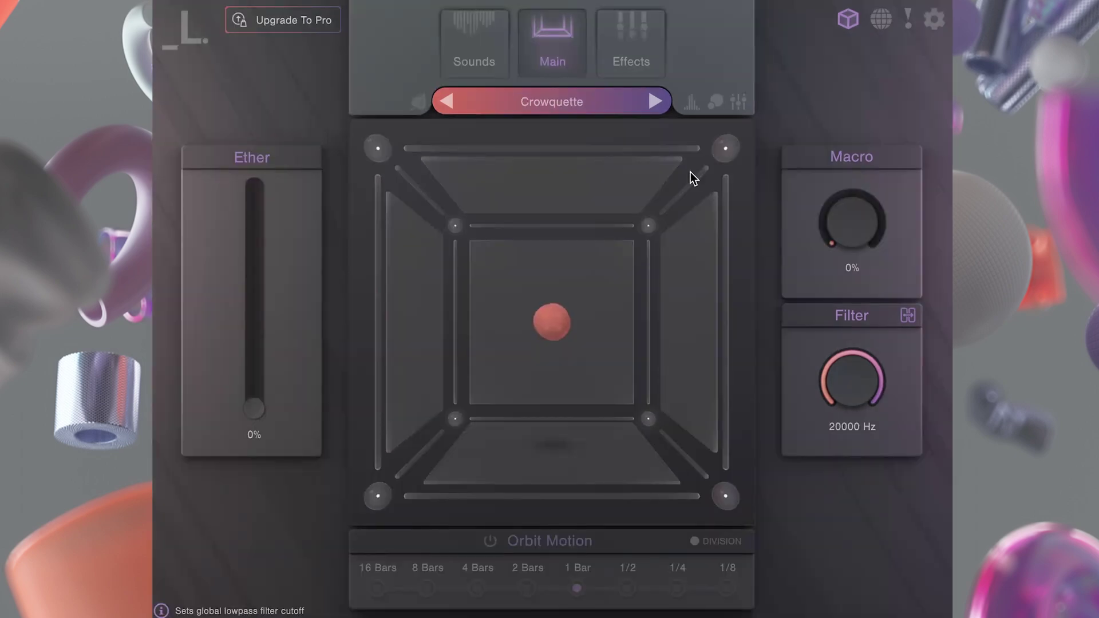
Open the preset browser on the Factory - Mini folder and toggle the favourites-only filter on and off.
left_click(596, 101)
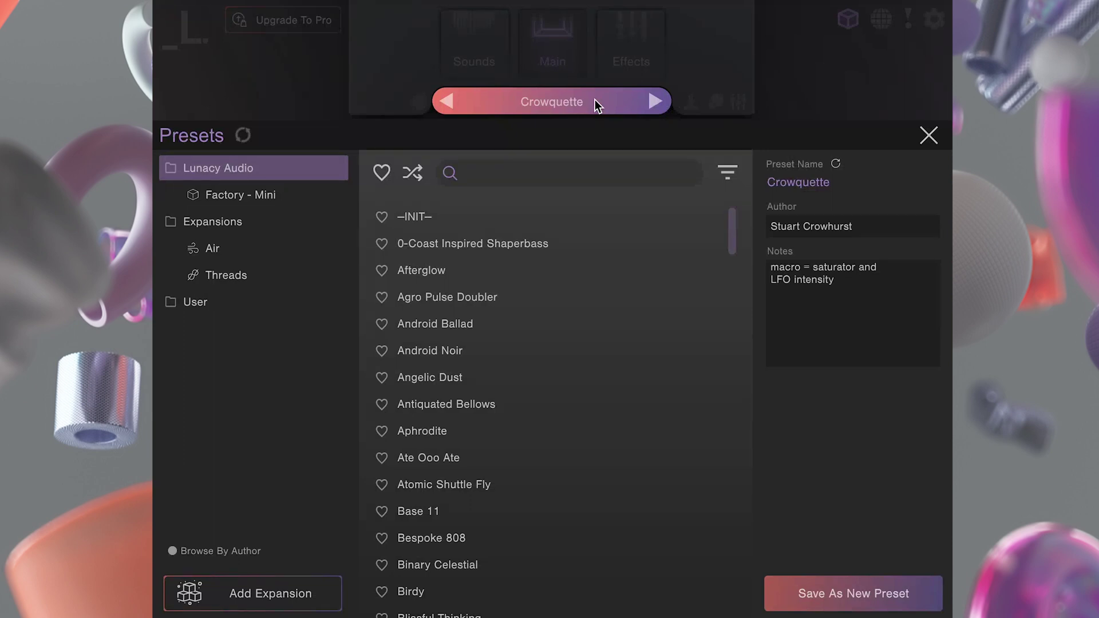
left_click(297, 202)
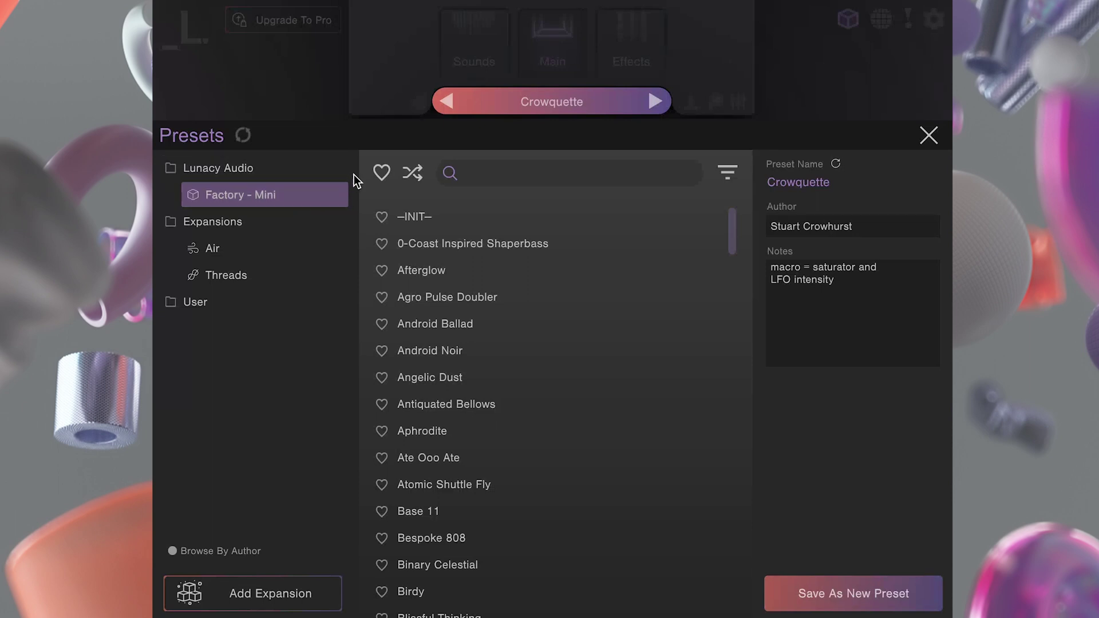
left_click(379, 172)
left_click(379, 171)
Filter the presets by the Percussion and Complex tags and load Bounty Hunter.
left_click(727, 173)
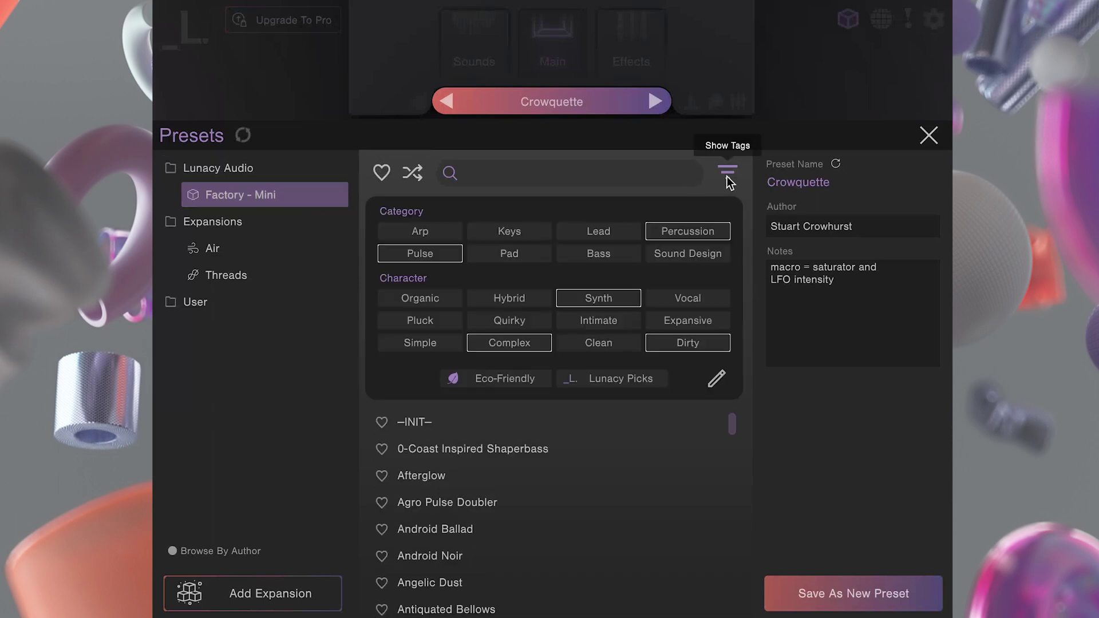
left_click(691, 229)
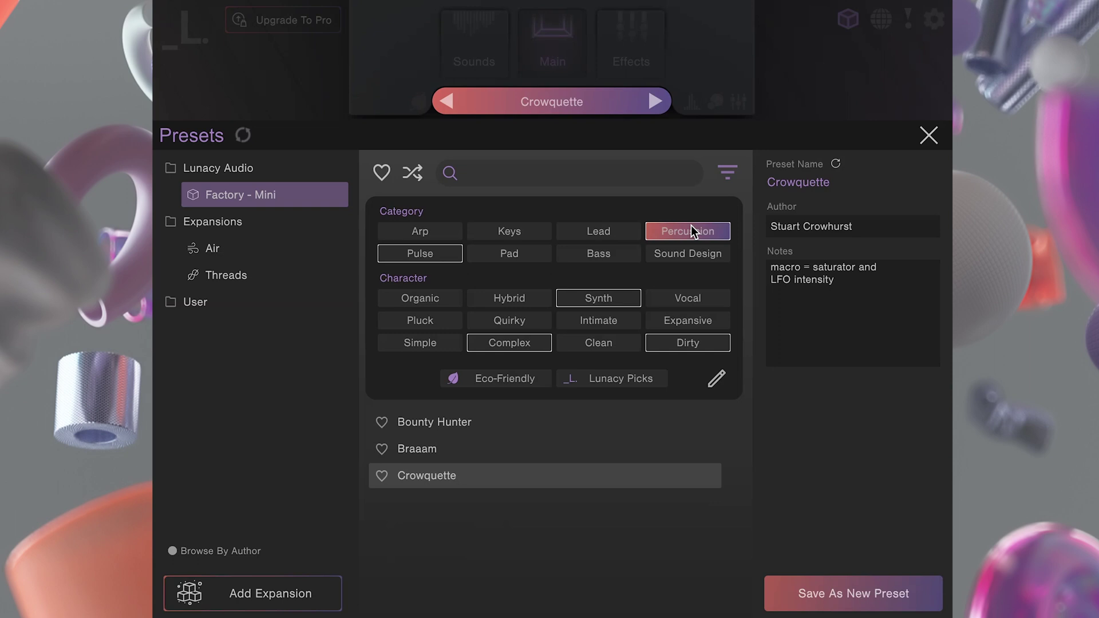
left_click(531, 341)
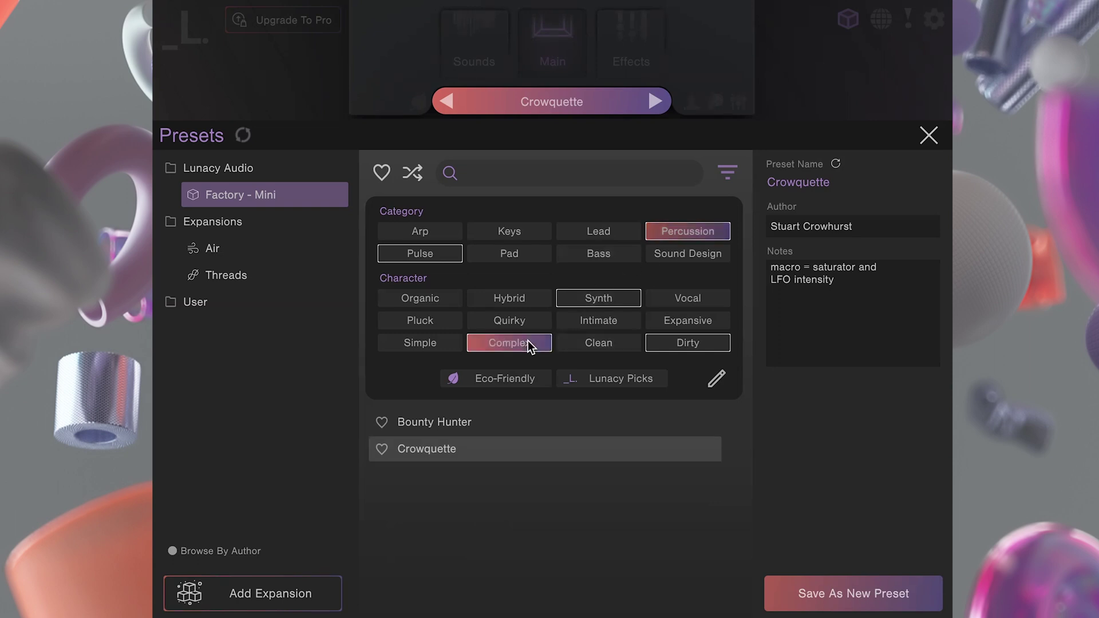
left_click(465, 422)
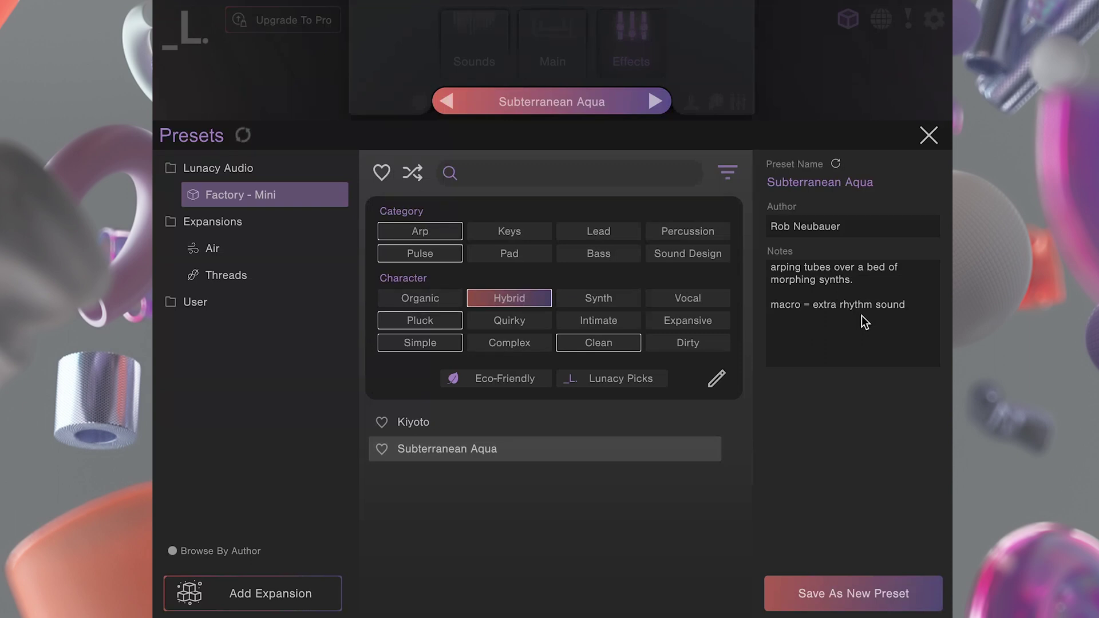
left_click(545, 110)
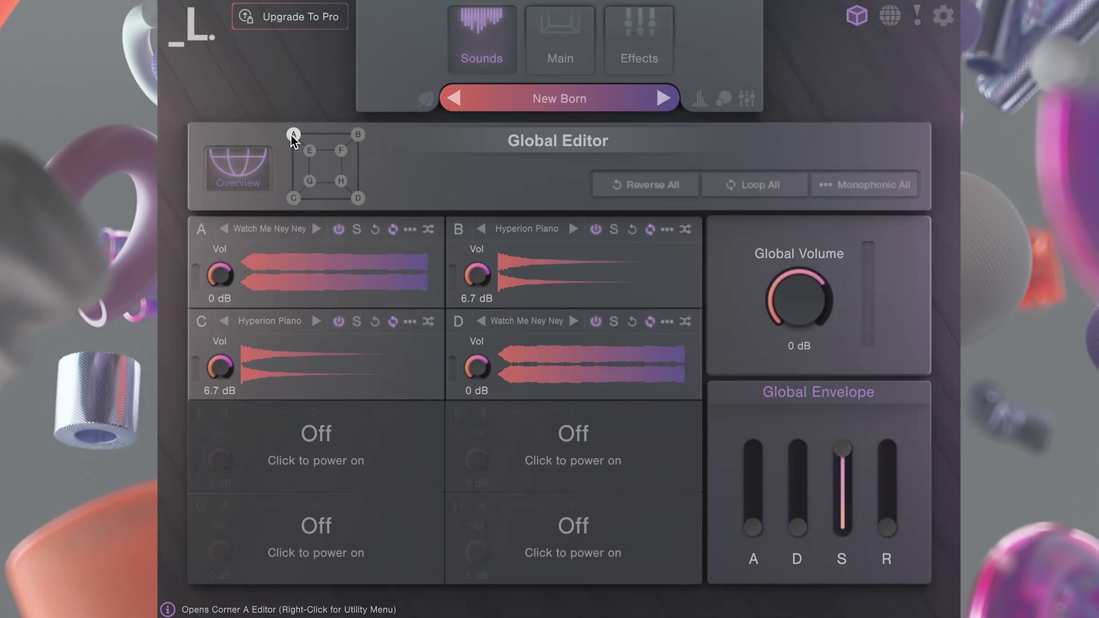
Open the editor for Corner A of New Born, enable its own envelope and raise its high-pass tone frequency.
left_click(292, 136)
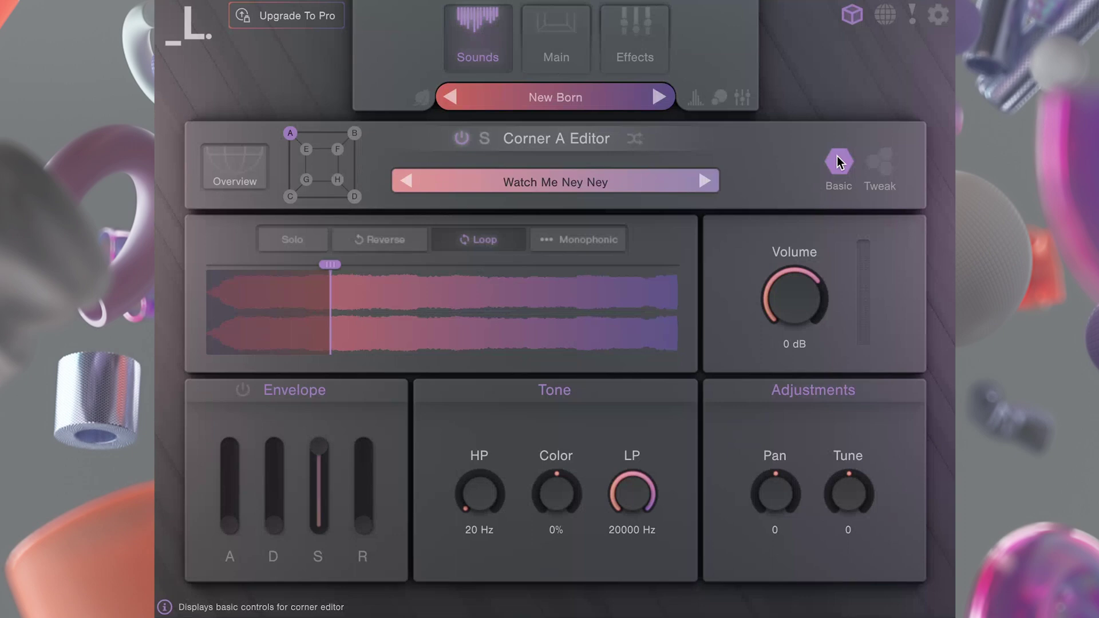
left_click(888, 153)
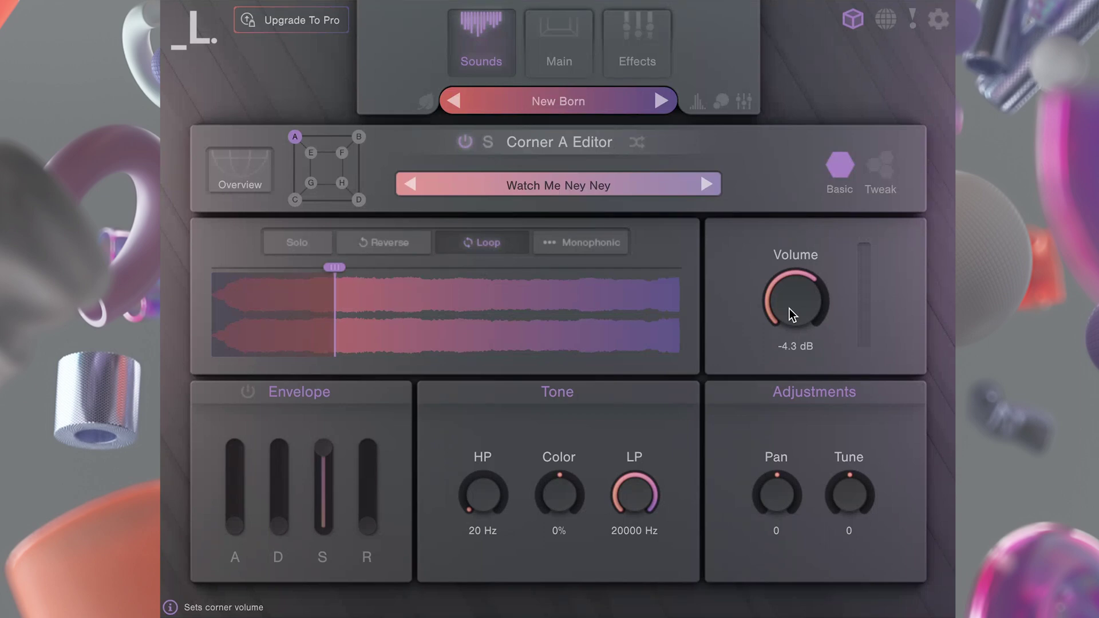
left_click(247, 392)
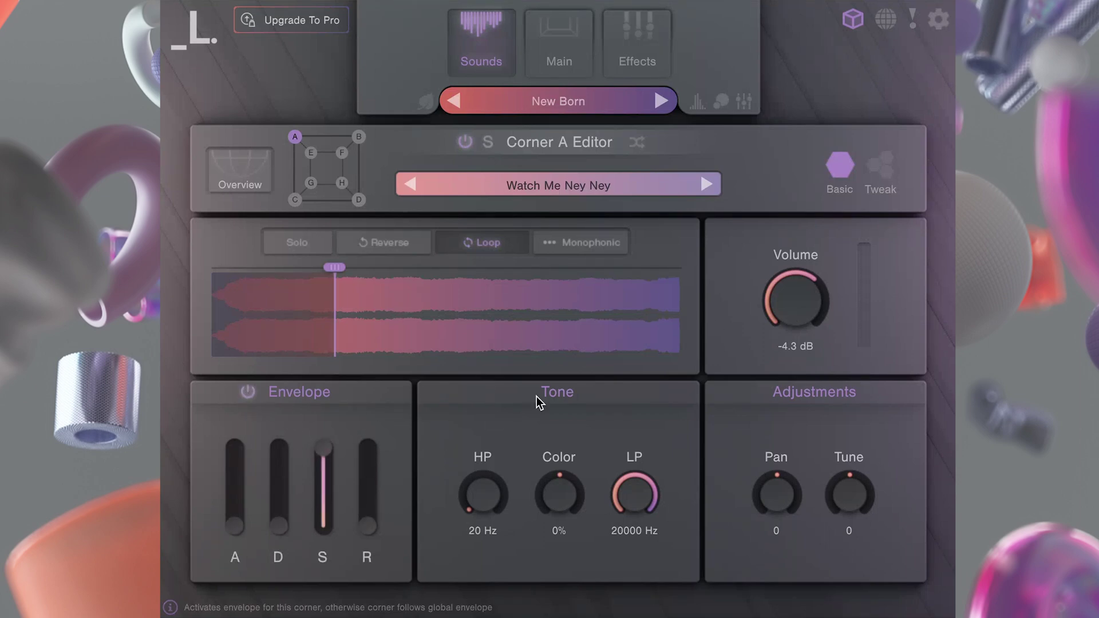
left_click_drag(489, 483, 490, 466)
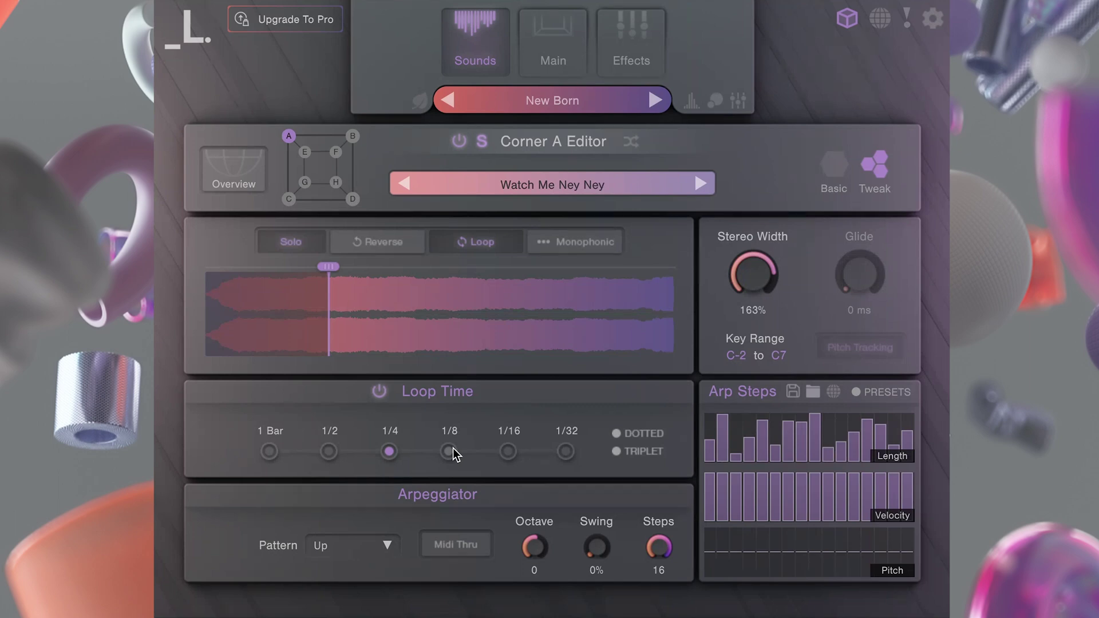
Set Corner A's loop time to 1/16, redraw the arpeggiator step lengths and show the arp step presets.
left_click(507, 450)
left_click_drag(734, 451, 904, 429)
left_click(881, 391)
left_click(816, 329)
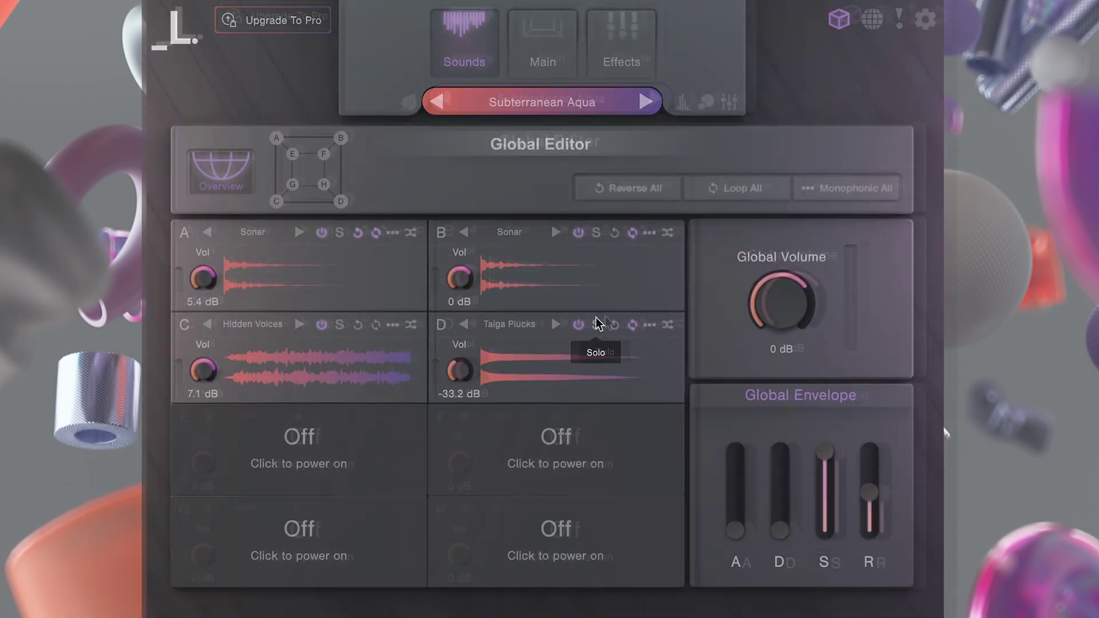
Browse sounds for Corner A of Subterranean Aqua, filter by Texture and Pluck, and load Amber Jumbles.
left_click(258, 230)
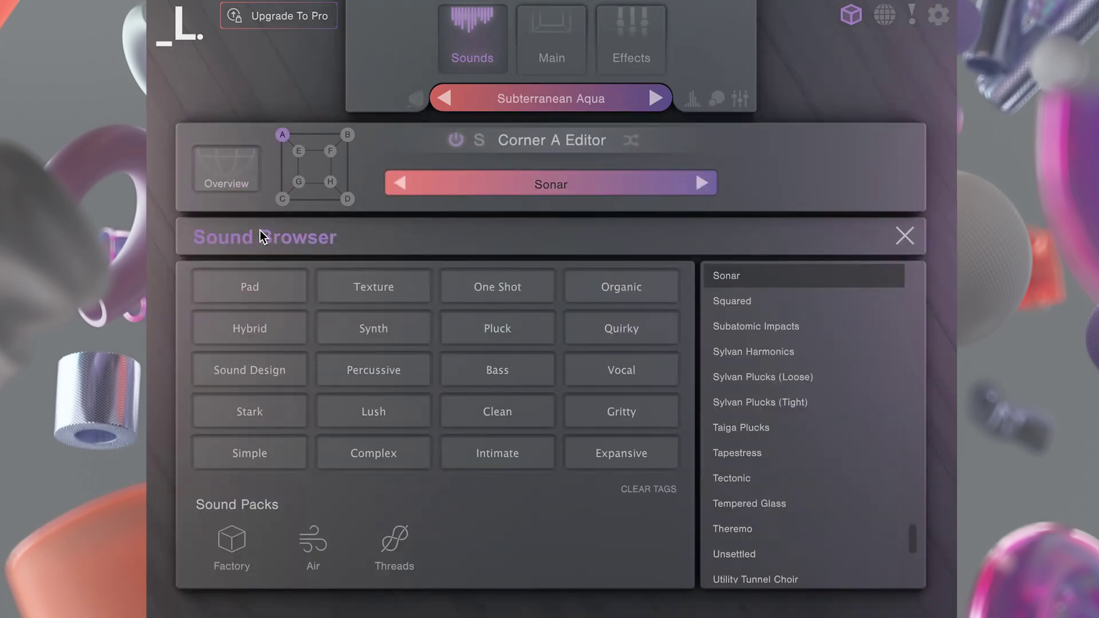
left_click(355, 295)
left_click(498, 337)
left_click(770, 276)
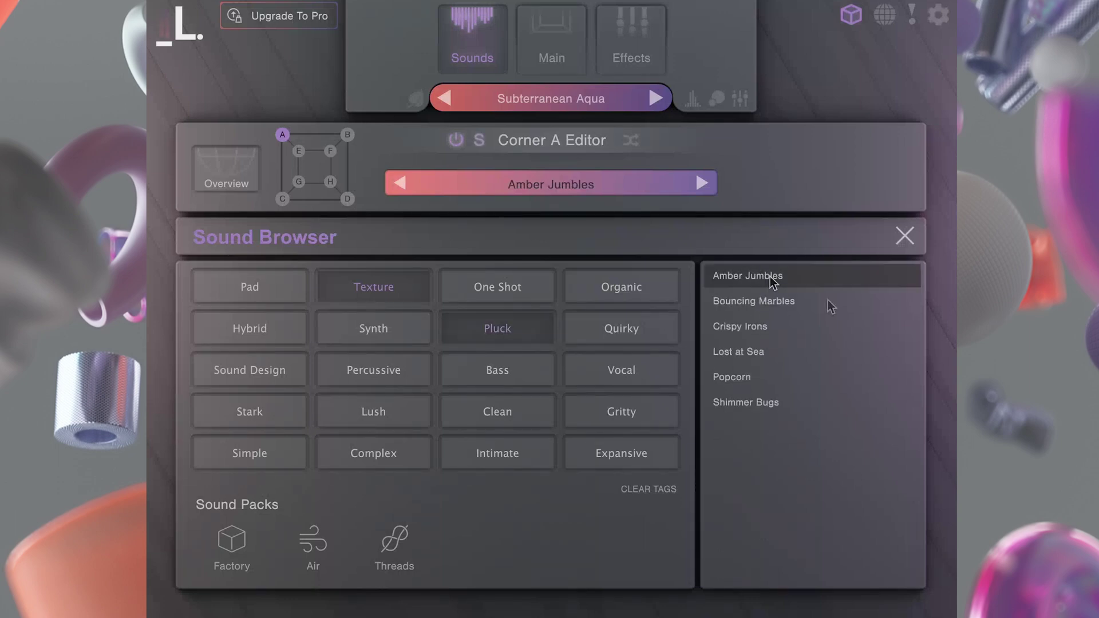
Audition Bouncing Marbles, Crispy Irons, Lost at Sea and Shimmer Bugs in Corner A and return to Amber Jumbles.
left_click(827, 300)
left_click(825, 327)
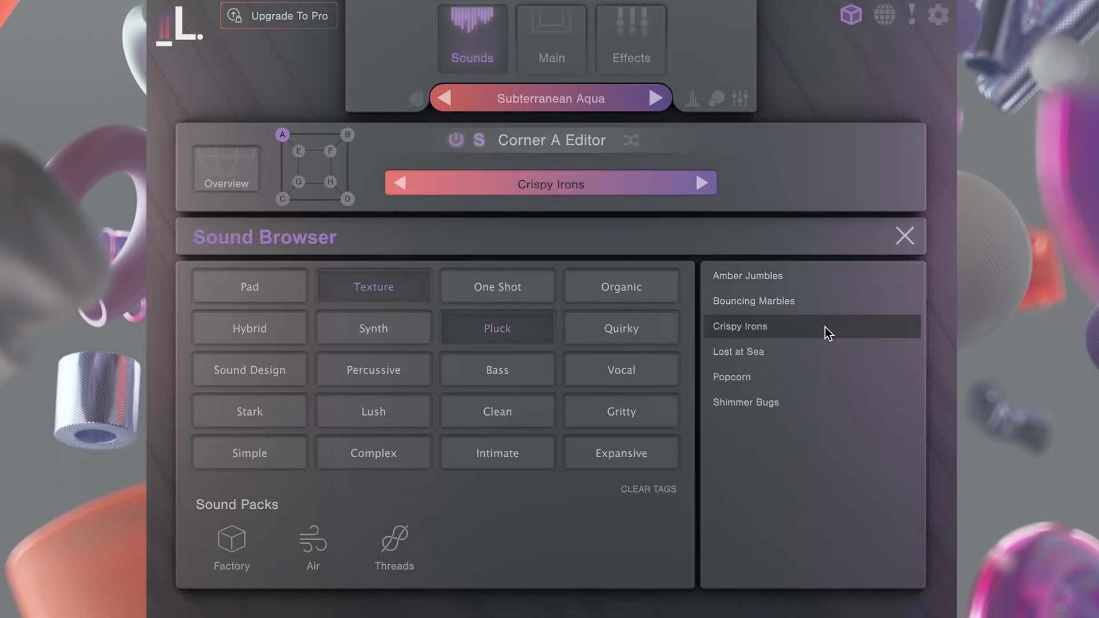
left_click(818, 354)
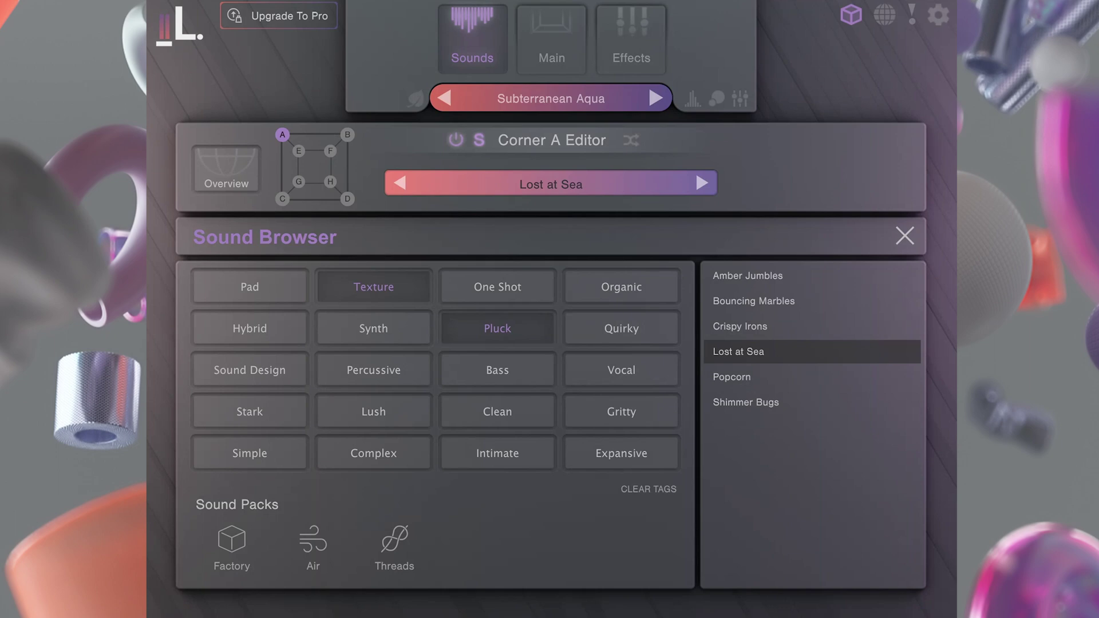
left_click(877, 408)
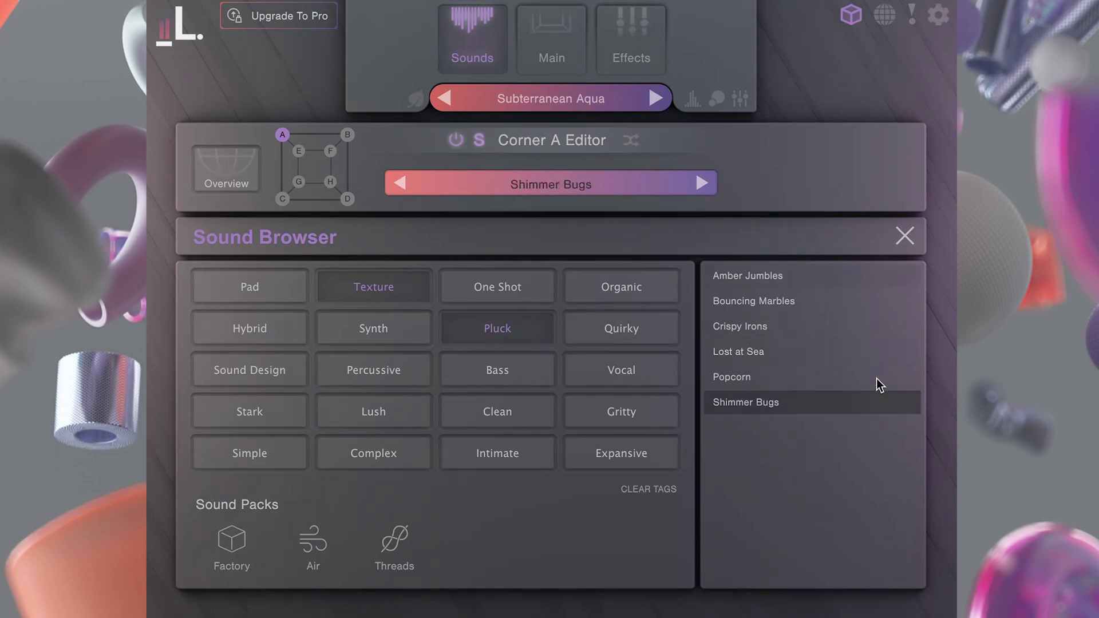
key("Down")
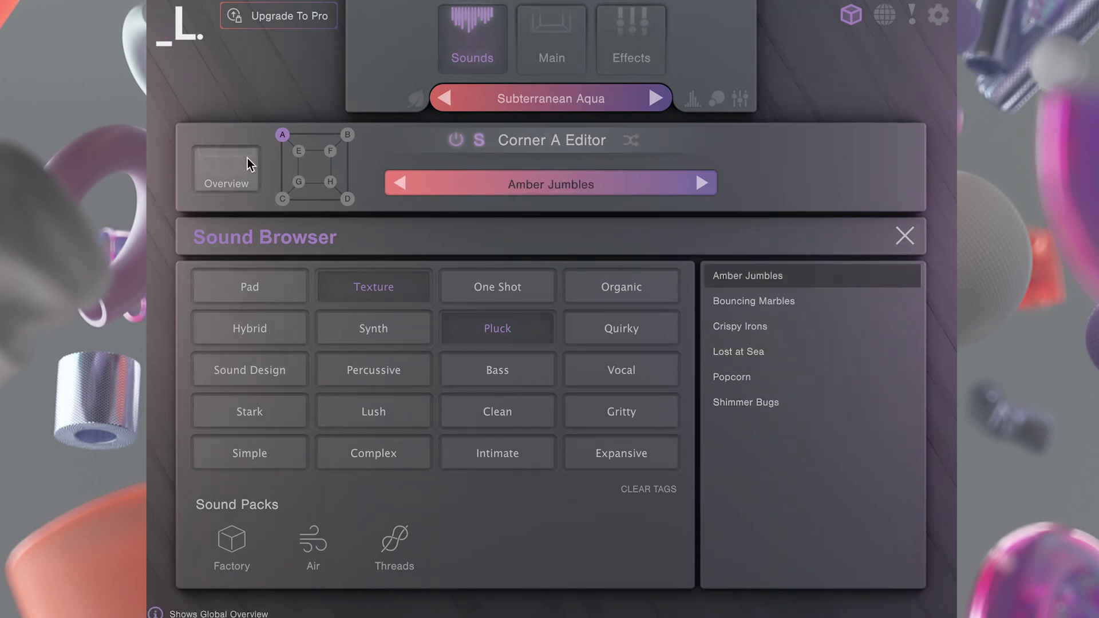
Return to the global overview, copy Corner A and paste it into Corner B.
left_click(248, 166)
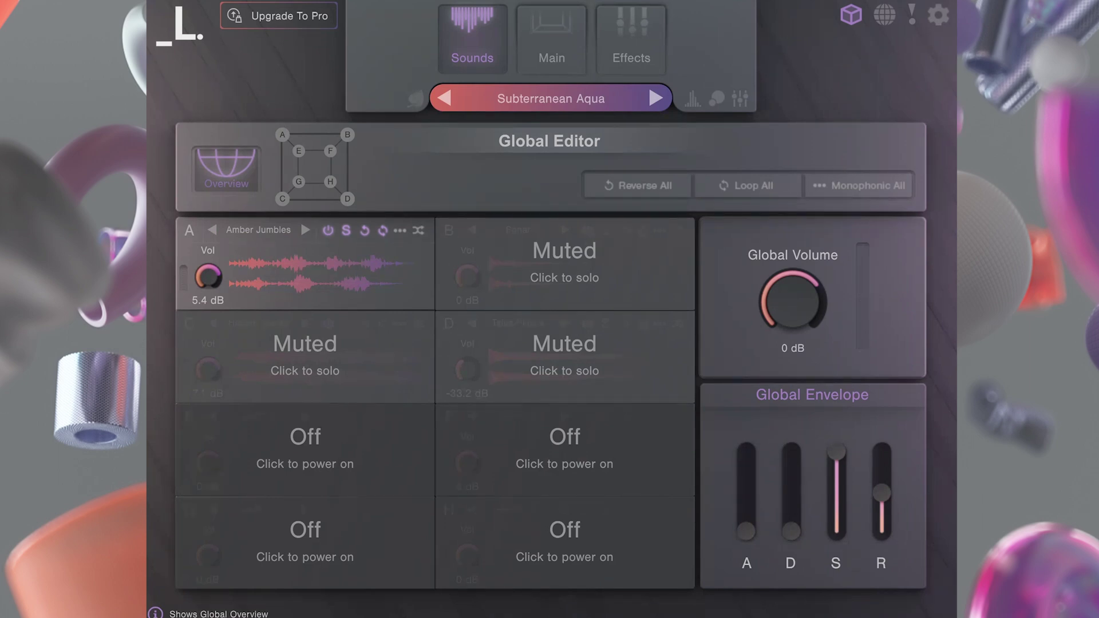
right_click(348, 259)
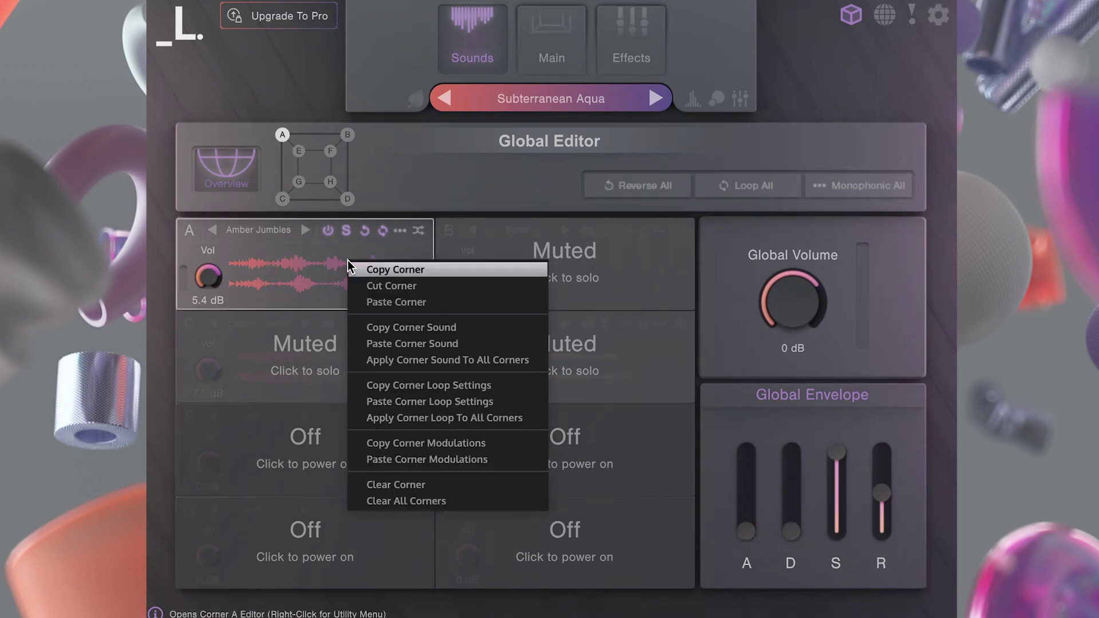
left_click(396, 266)
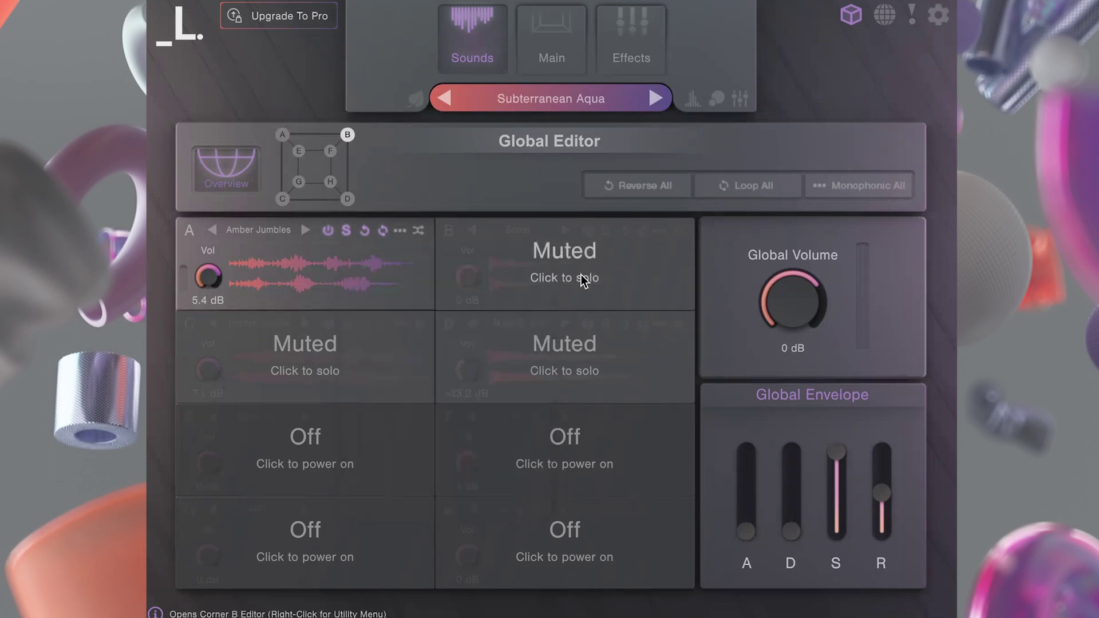
left_click(583, 277)
right_click(572, 262)
left_click(503, 301)
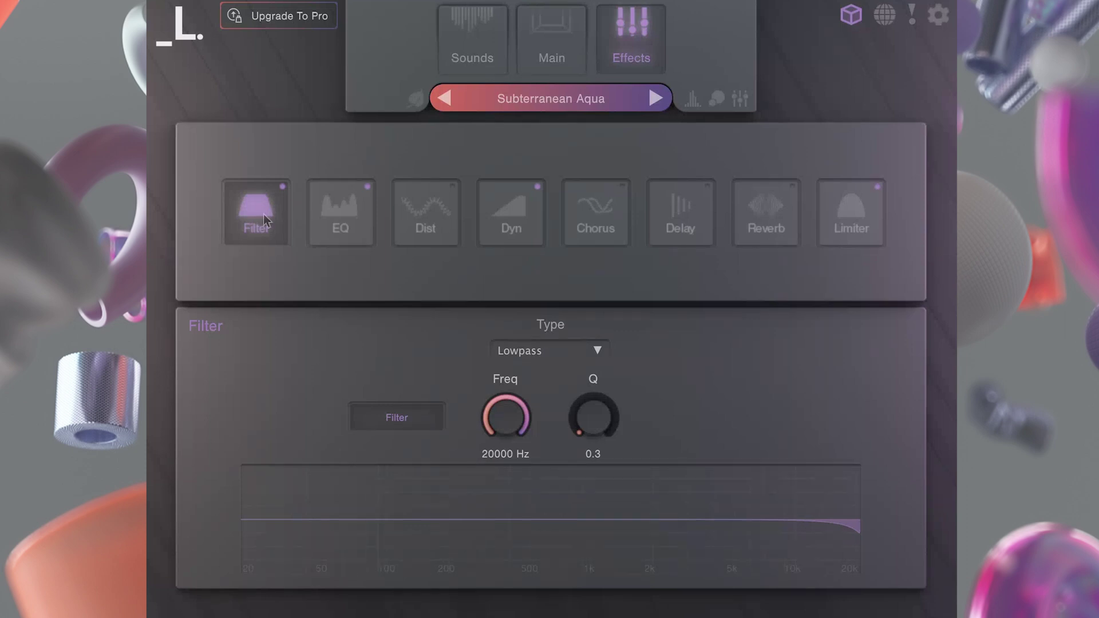
Review the settings of the EQ, Distortion, Dyn, Chorus, Delay, Reverb and Limiter effects one after another.
left_click(347, 213)
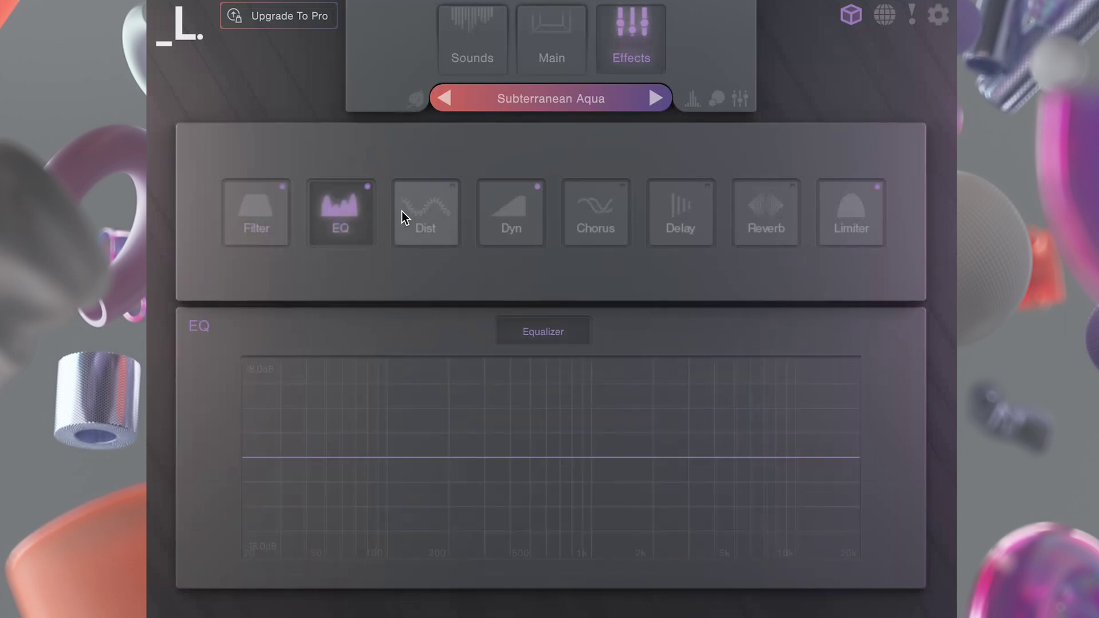
left_click(416, 213)
left_click(514, 207)
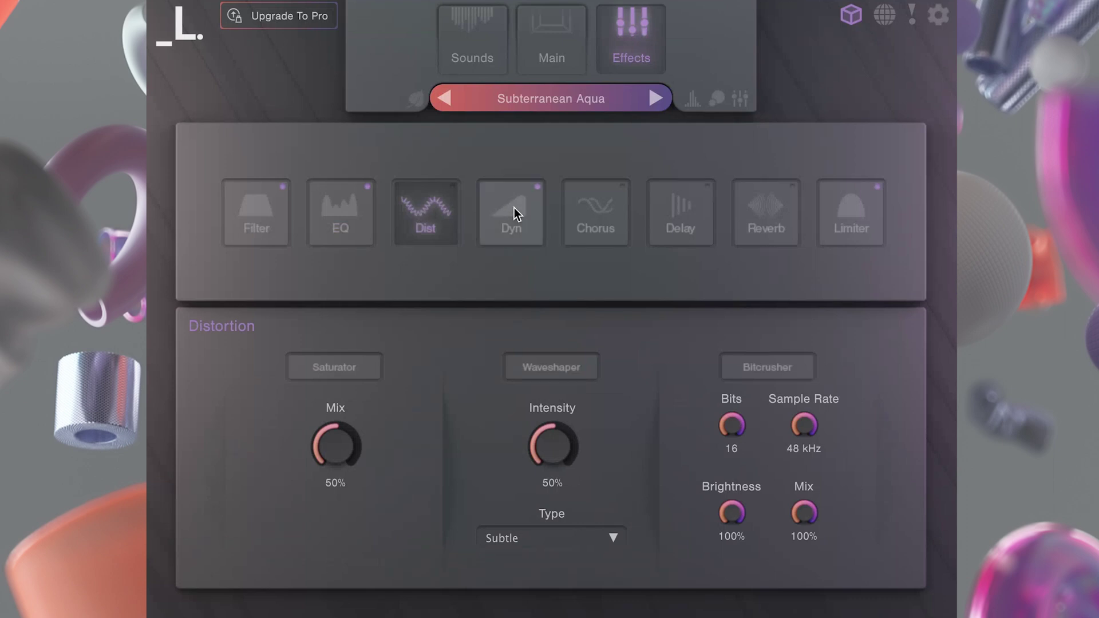
left_click(596, 217)
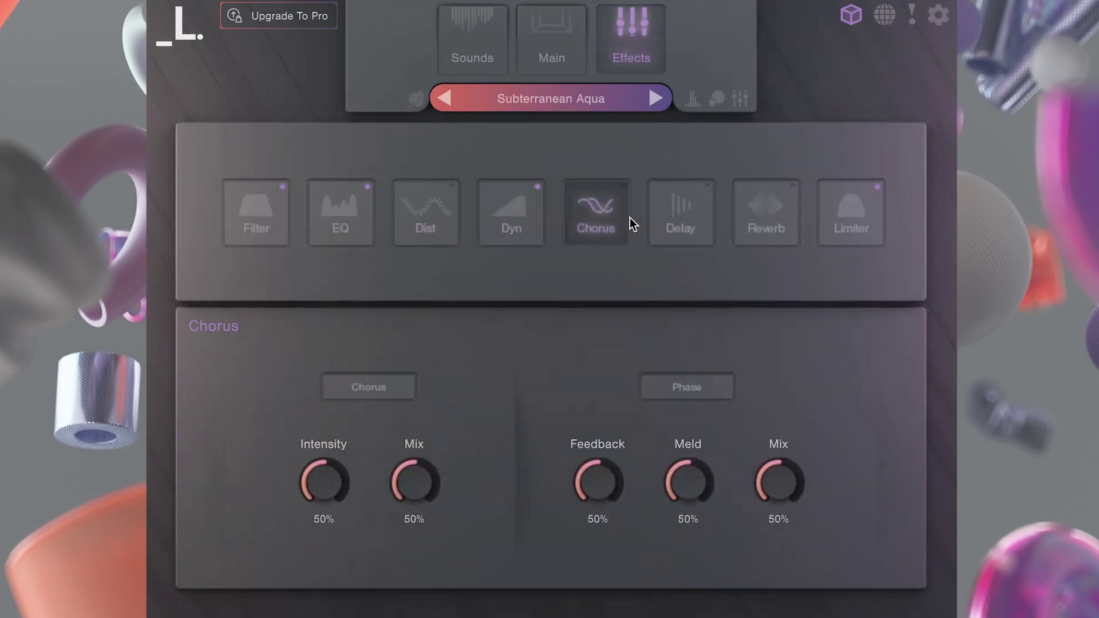
left_click(665, 219)
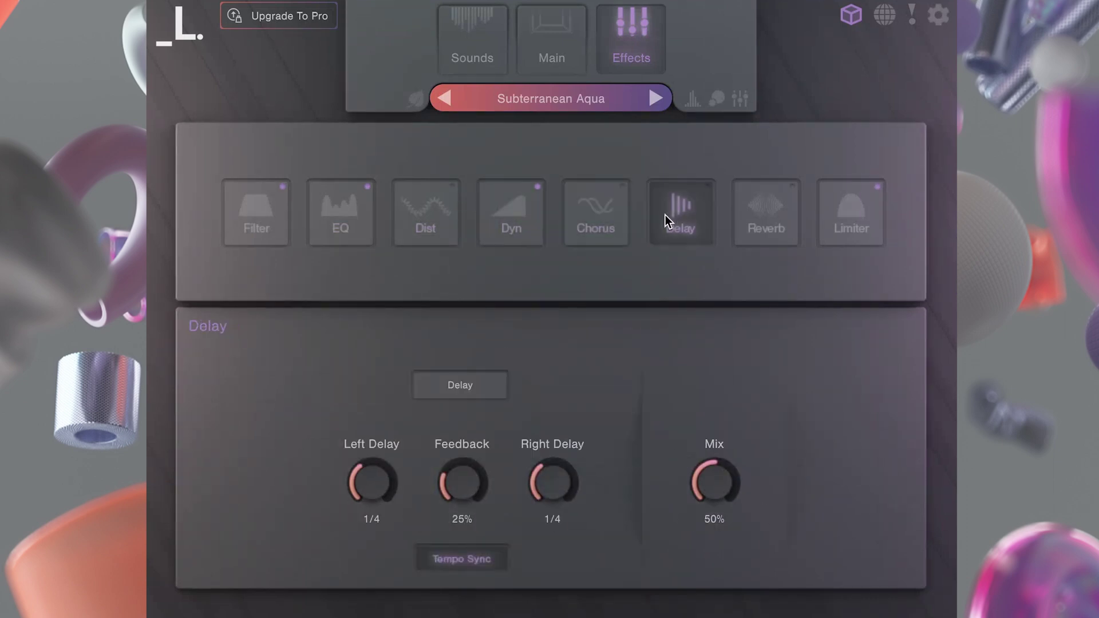
left_click(747, 210)
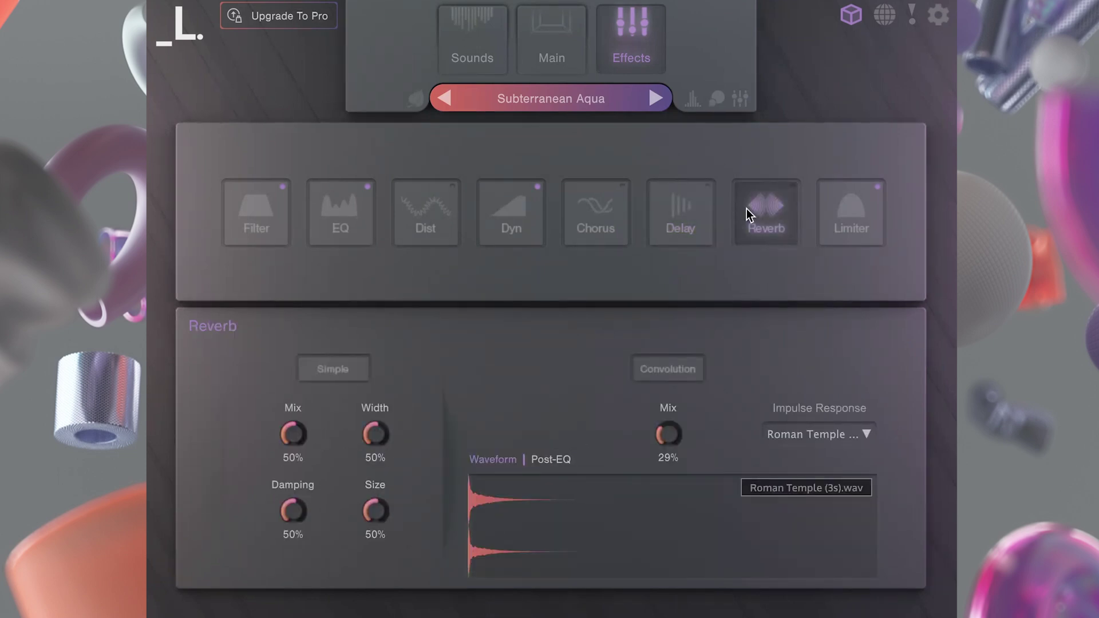
left_click(848, 211)
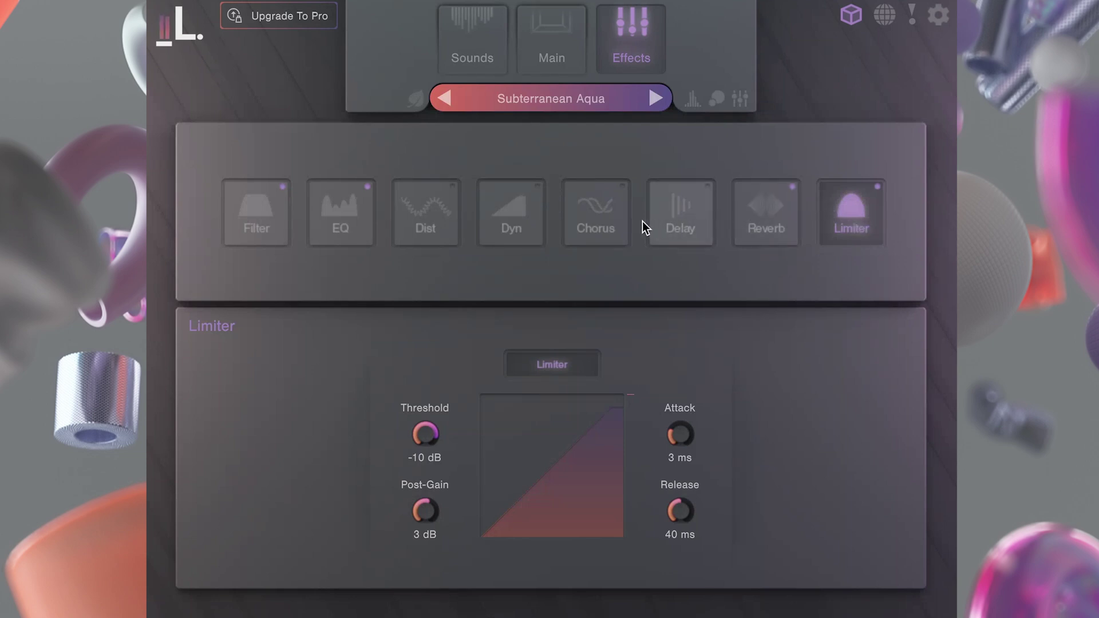
Activate the Chorus section of the Chorus effect for Subterranean Aqua and raise its Mix.
left_click(606, 209)
left_click(391, 385)
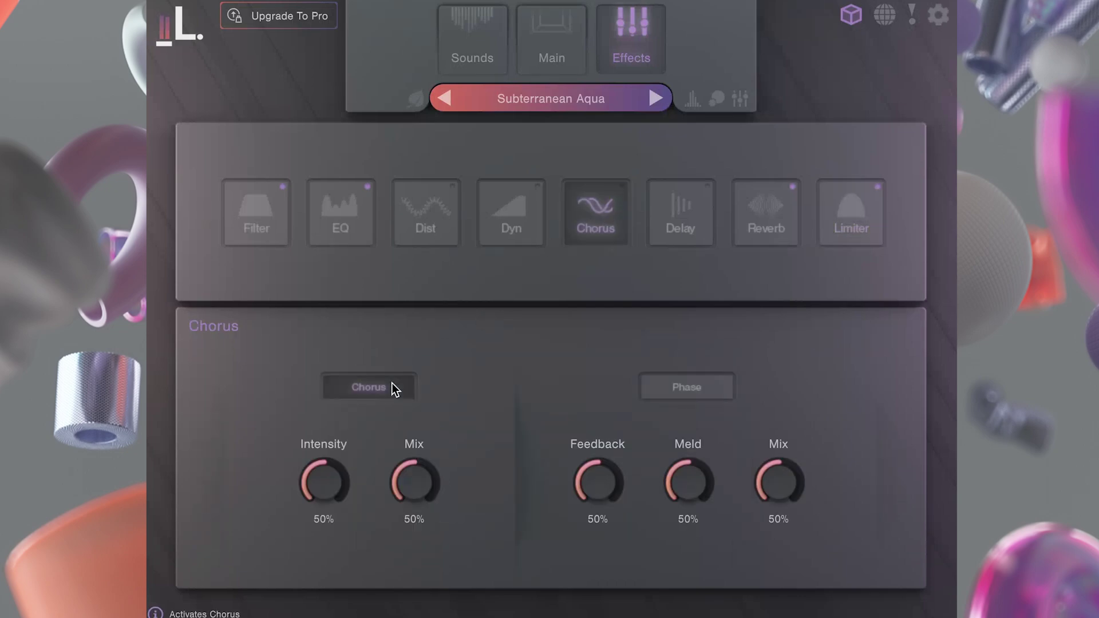
left_click_drag(417, 459, 418, 453)
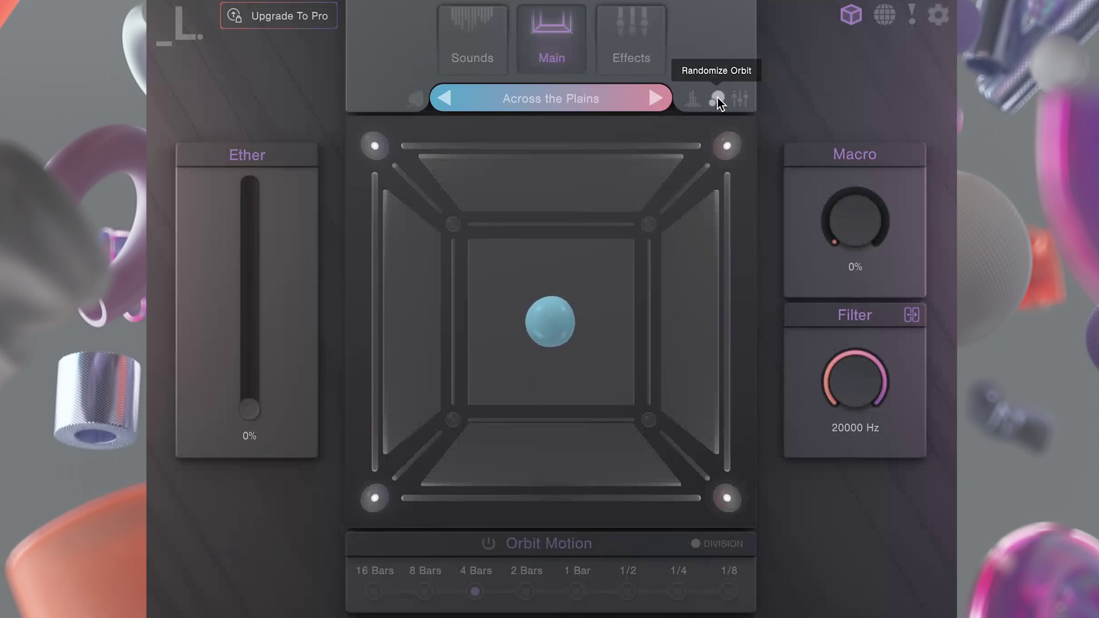
Randomize the Agro Pulse Doubler preset: its sounds once, its orbit path three times and its FX once.
left_click(696, 102)
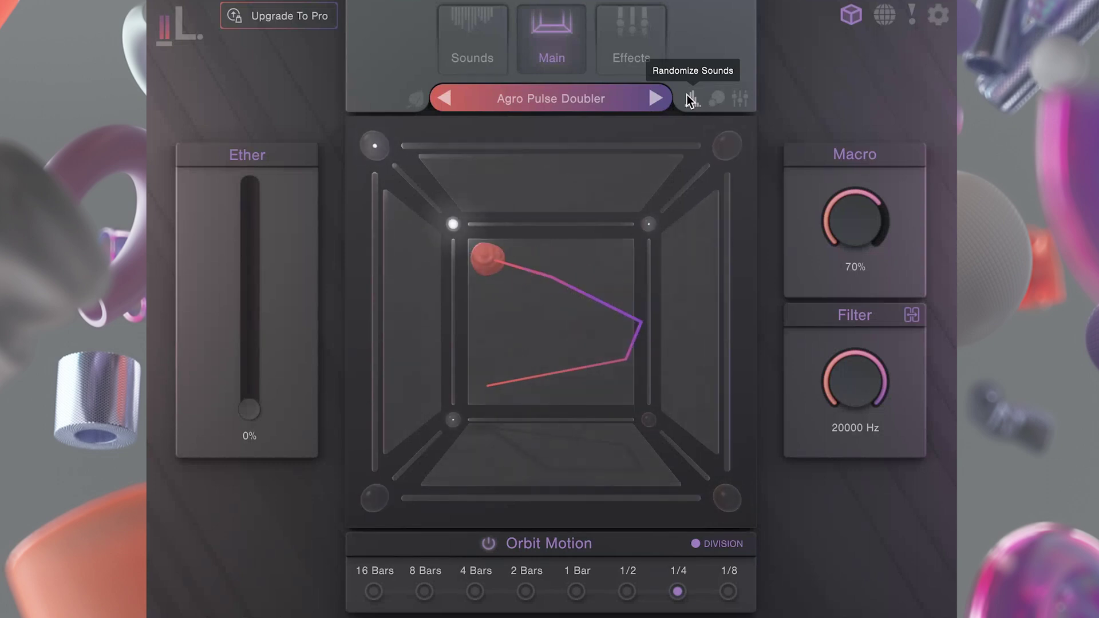
left_click(719, 95)
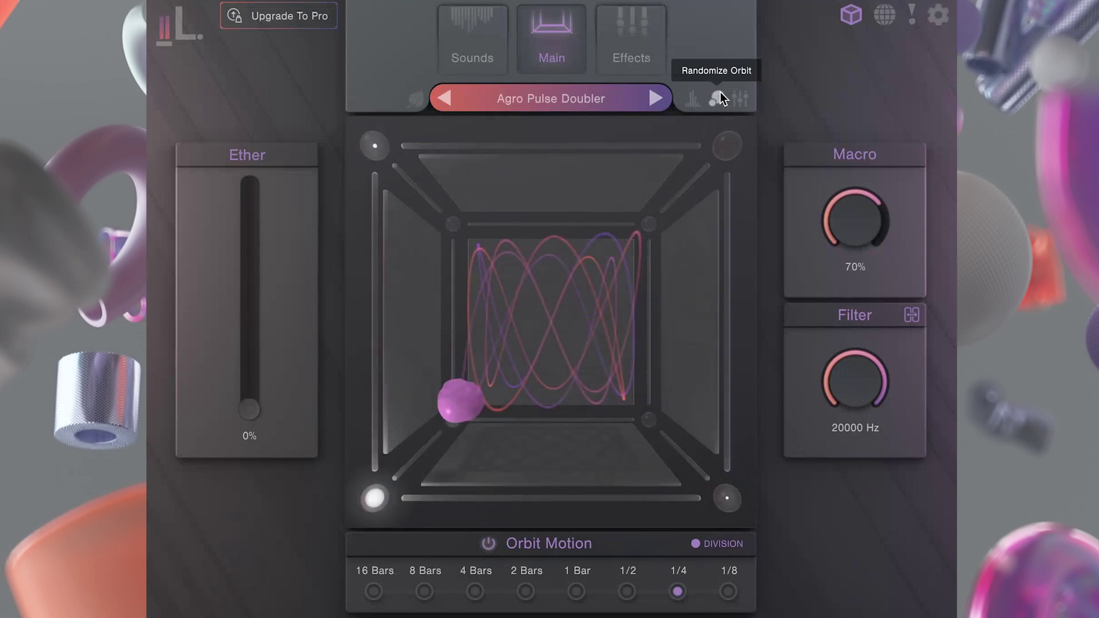
left_click(720, 94)
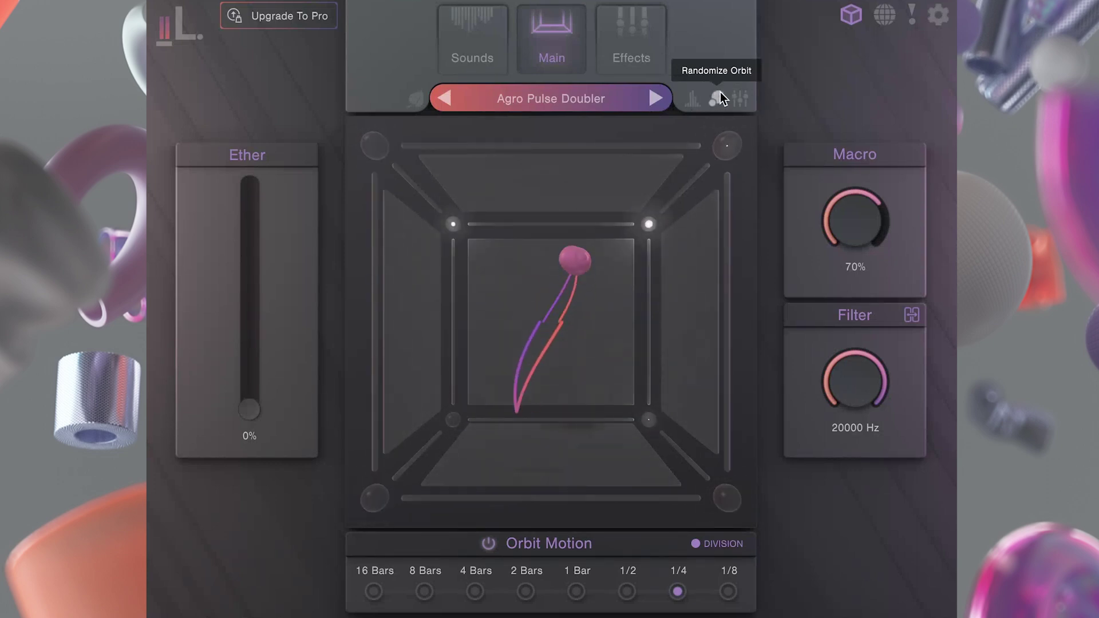
left_click(720, 94)
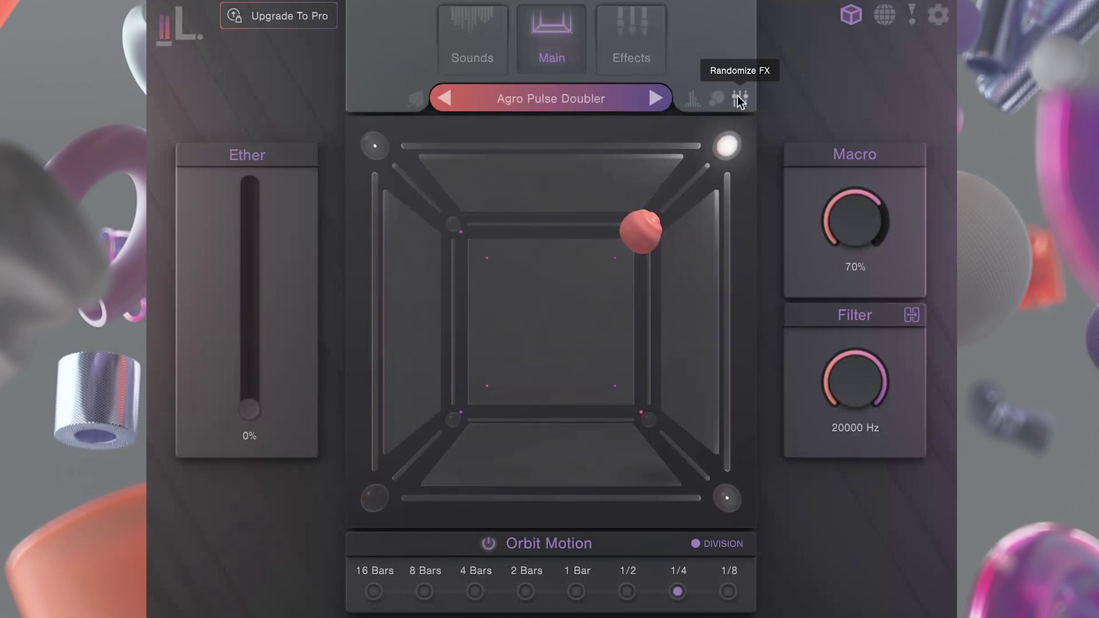
left_click(739, 100)
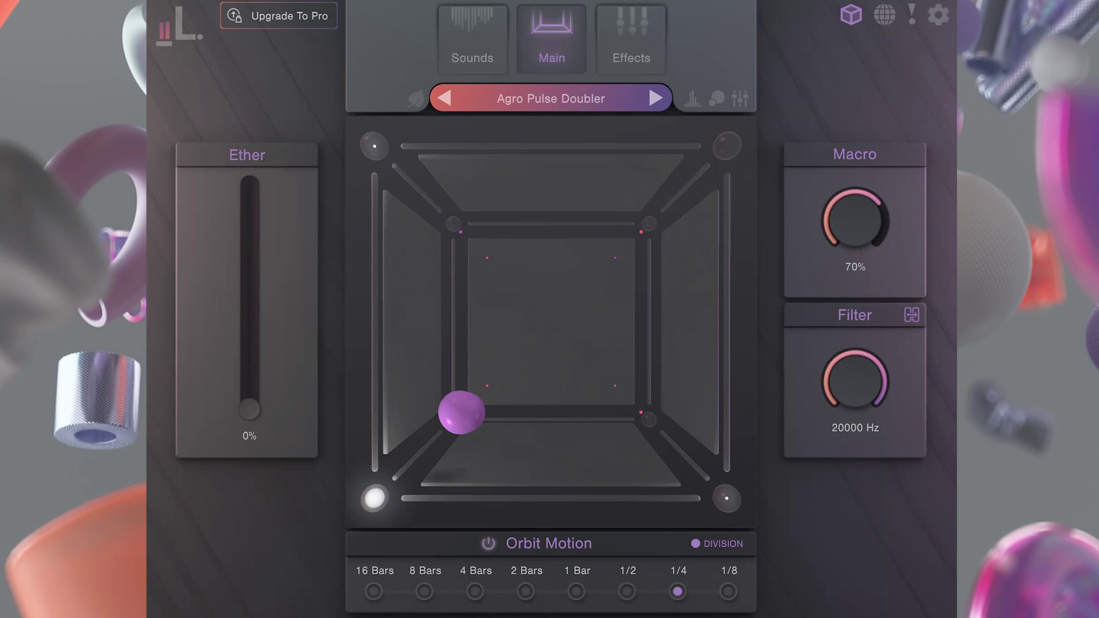